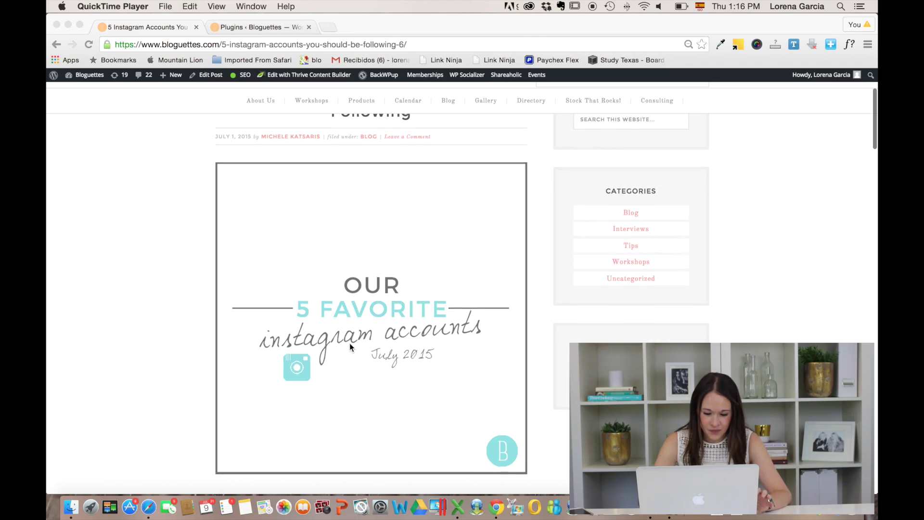
{"action": "scroll", "coordinate": [351, 346], "scroll_direction": "up", "scroll_amount": 3}
Step: Browse the blog post and view its popsicle photo on Instagram before returning
{"action": "scroll", "coordinate": [351, 346], "scroll_direction": "down", "scroll_amount": 3}
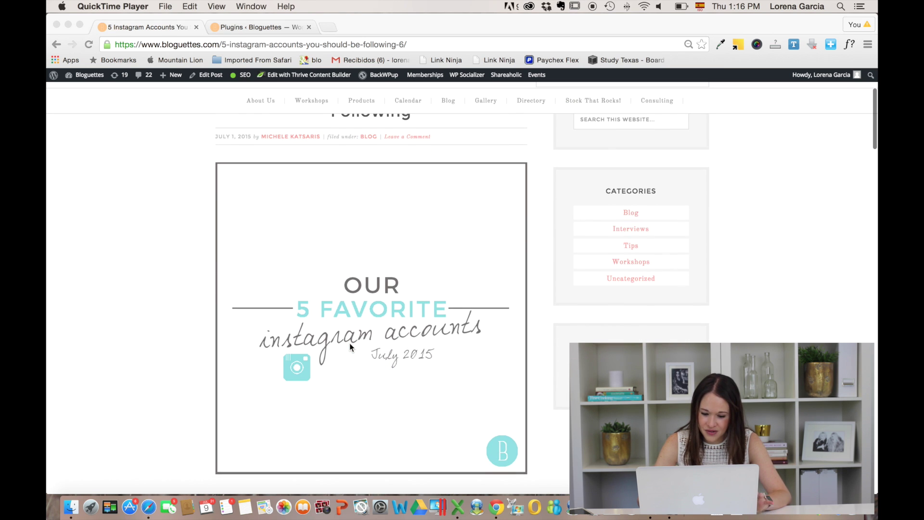
{"action": "scroll", "coordinate": [350, 346], "scroll_direction": "down", "scroll_amount": 5}
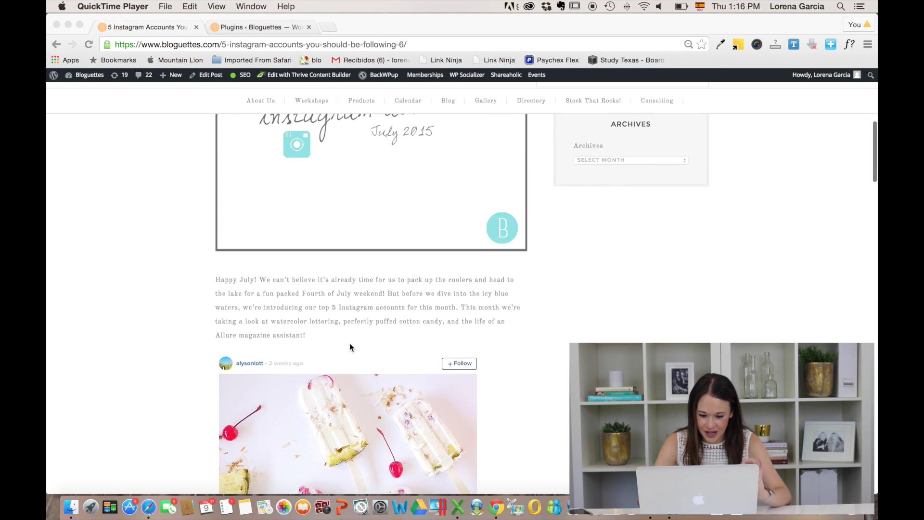
{"action": "scroll", "coordinate": [350, 346], "scroll_direction": "down", "scroll_amount": 2}
{"action": "scroll", "coordinate": [350, 346], "scroll_direction": "up", "scroll_amount": 5}
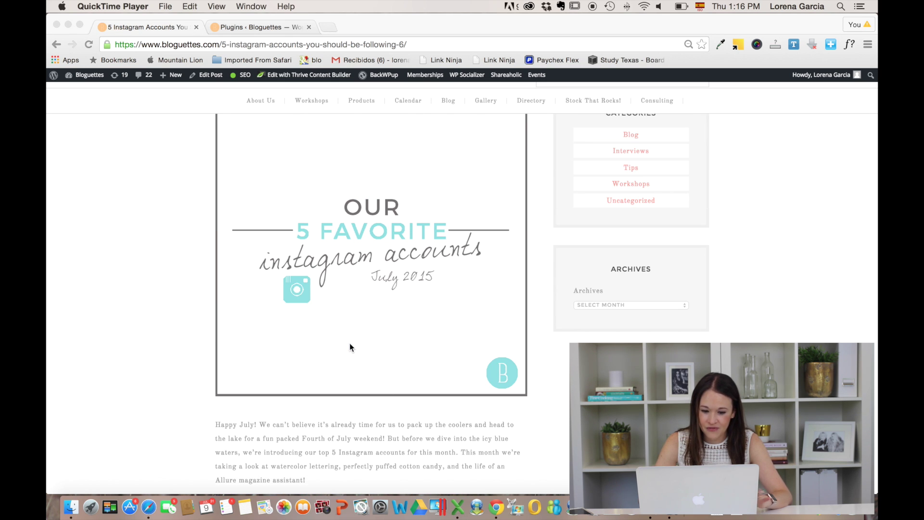
{"action": "scroll", "coordinate": [351, 347], "scroll_direction": "down", "scroll_amount": 7}
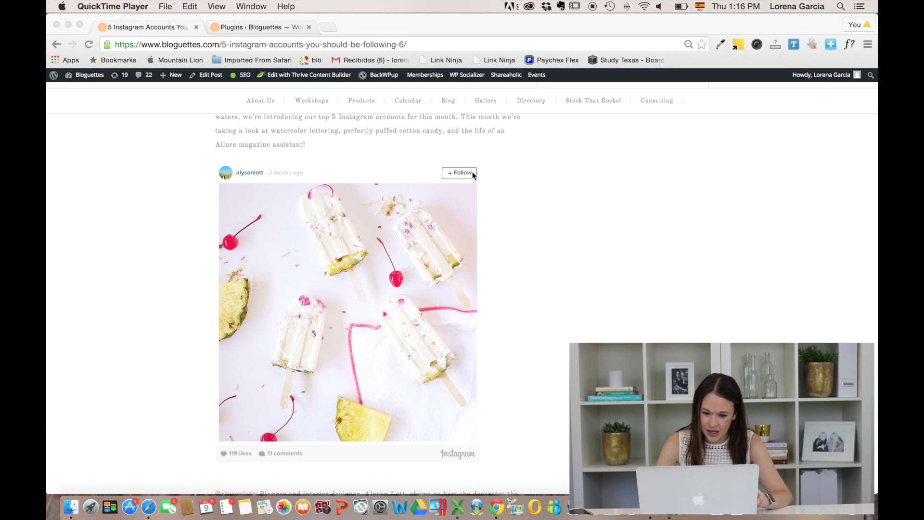
{"action": "scroll", "coordinate": [452, 223], "scroll_direction": "down", "scroll_amount": 2}
{"action": "scroll", "coordinate": [446, 250], "scroll_direction": "down", "scroll_amount": 2}
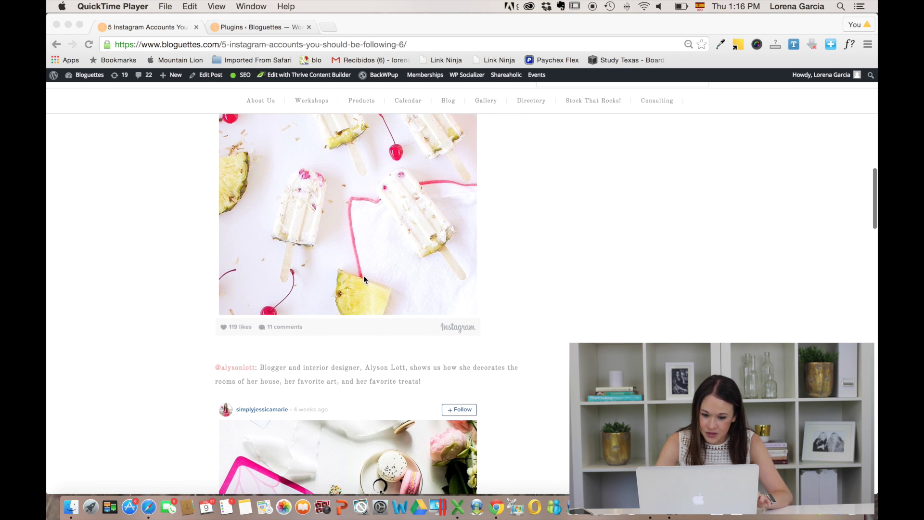
{"action": "left_click", "coordinate": [272, 326]}
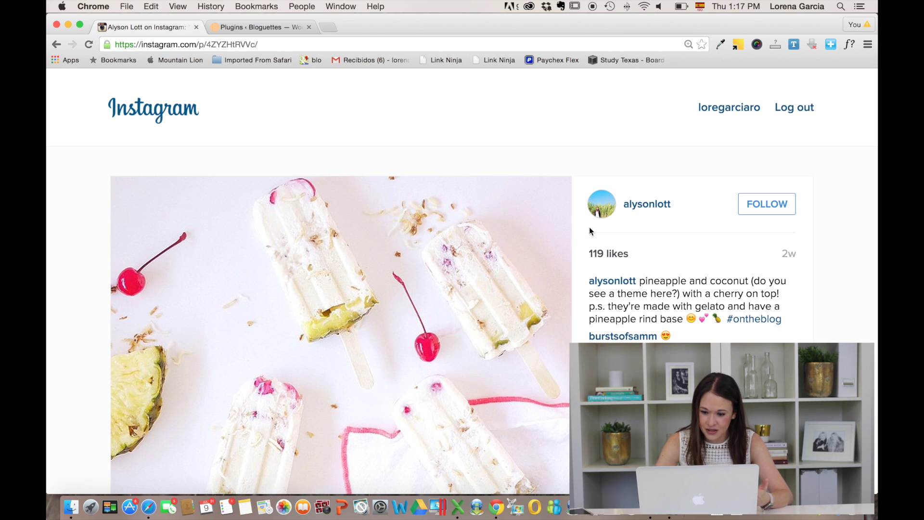
{"action": "left_click", "coordinate": [56, 45]}
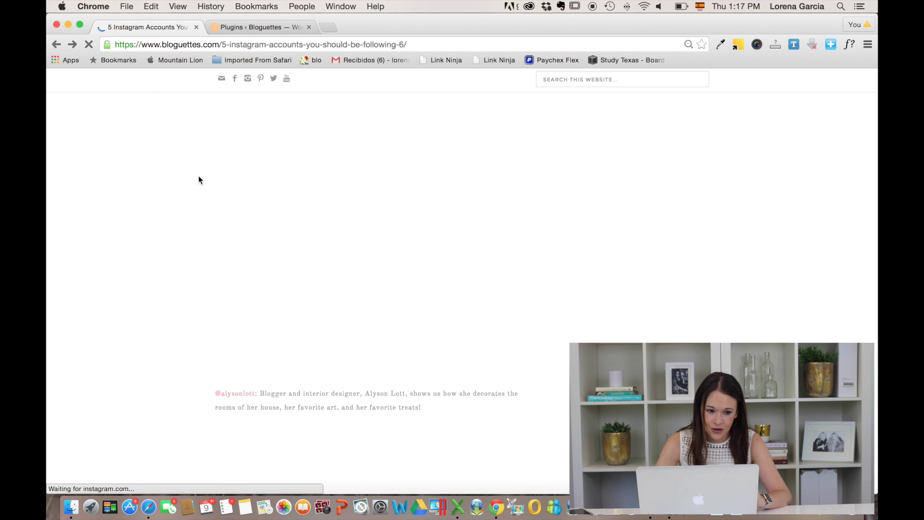
Step: Search the Add New plugins page for 'simple embed int' to find Simple Instagram Embed
{"action": "scroll", "coordinate": [418, 413], "scroll_direction": "down", "scroll_amount": 15}
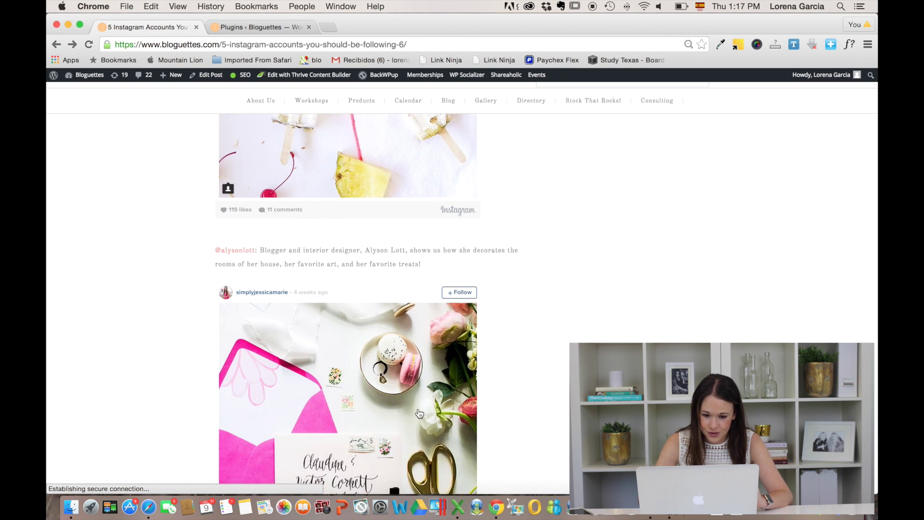
{"action": "scroll", "coordinate": [418, 412], "scroll_direction": "down", "scroll_amount": 8}
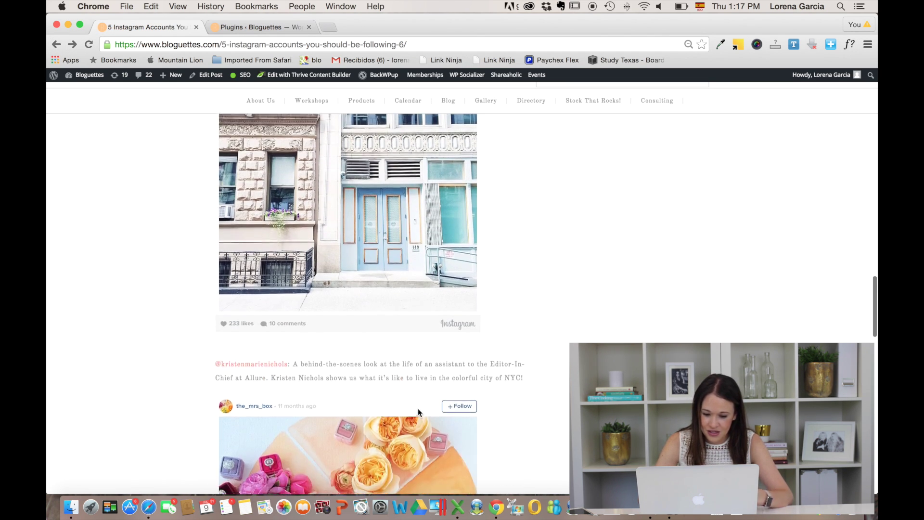
{"action": "scroll", "coordinate": [418, 413], "scroll_direction": "up", "scroll_amount": 20}
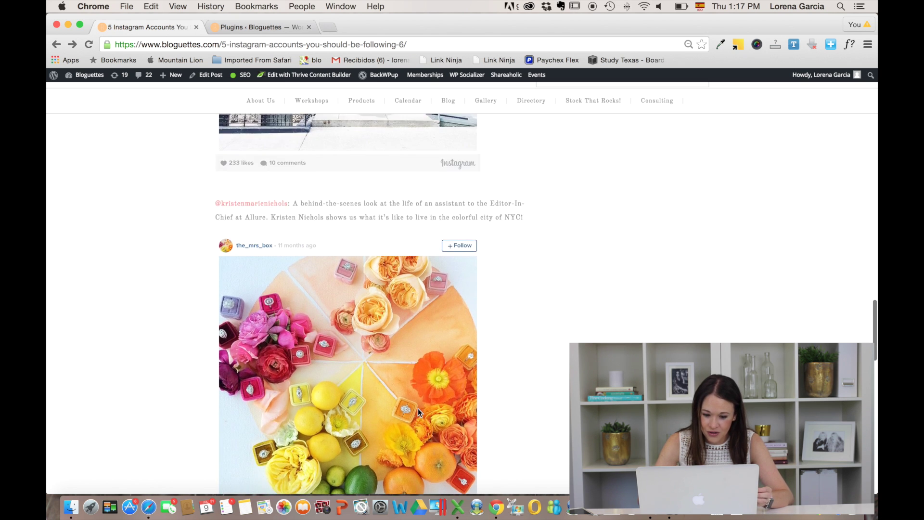
{"action": "scroll", "coordinate": [354, 228], "scroll_direction": "up", "scroll_amount": 8}
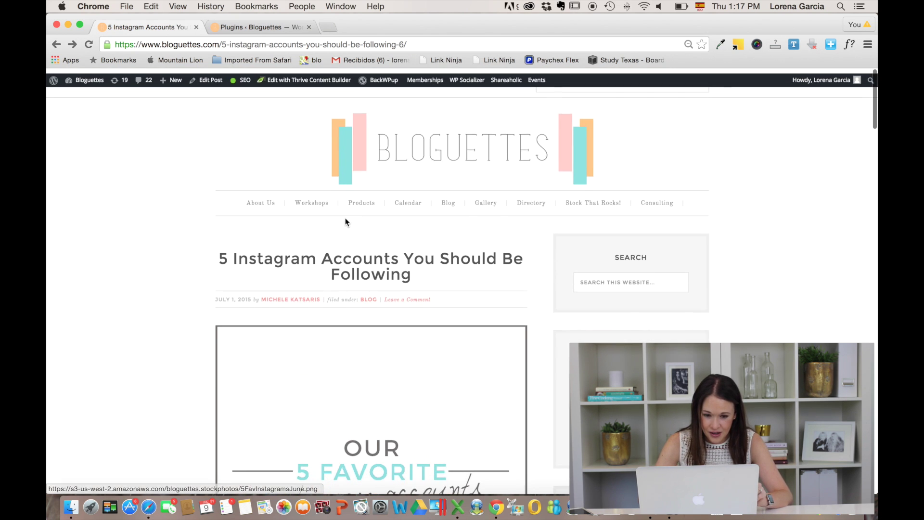
{"action": "left_click", "coordinate": [273, 28]}
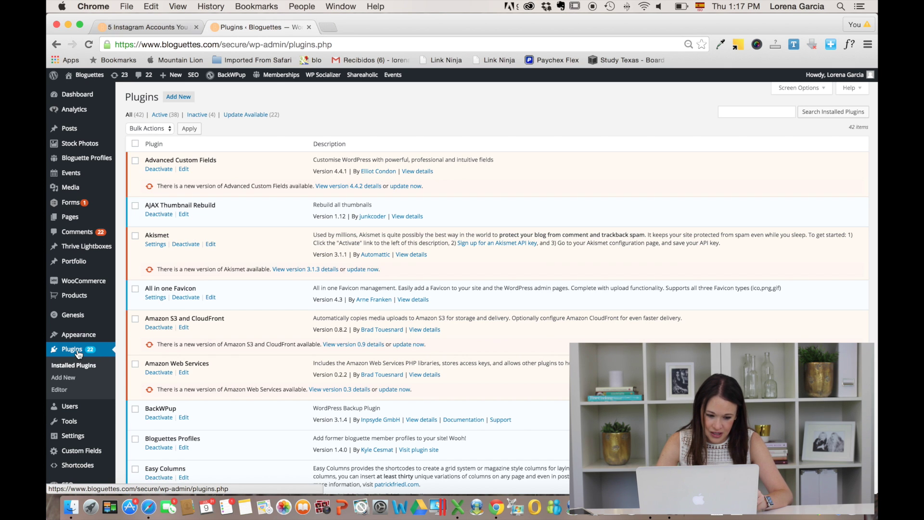
{"action": "left_click", "coordinate": [72, 350]}
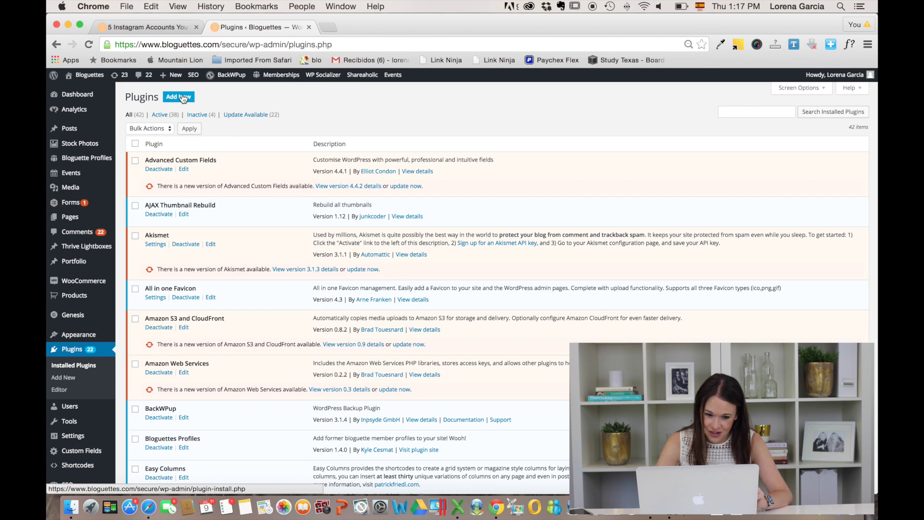
{"action": "left_click", "coordinate": [183, 99]}
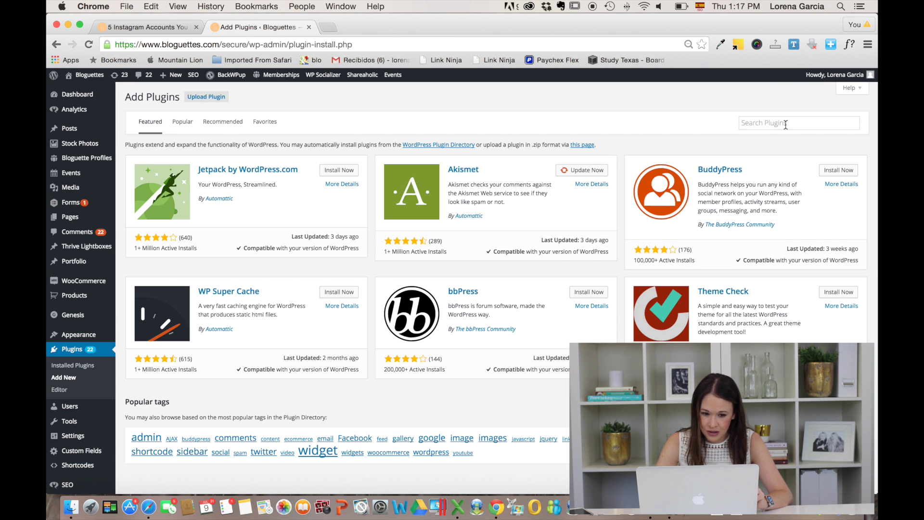
{"action": "left_click", "coordinate": [785, 124]}
{"action": "type", "text": "simple"}
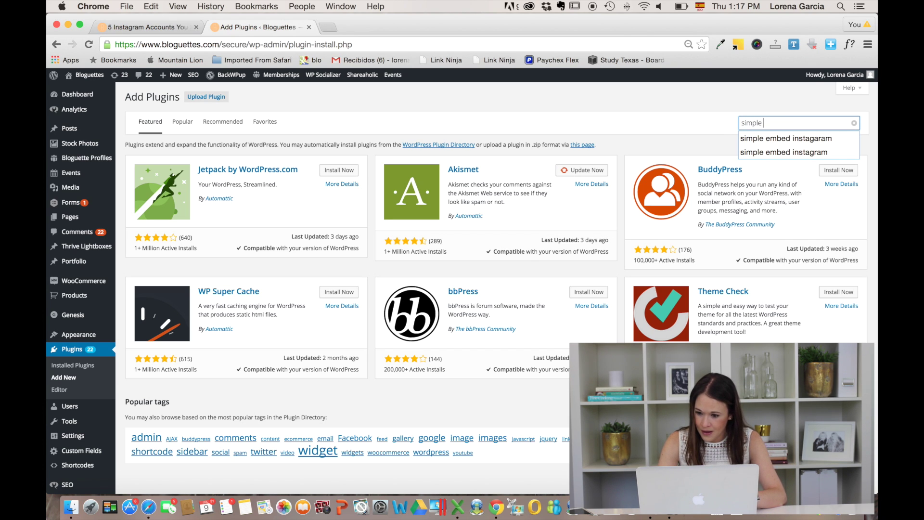
{"action": "type", "text": " embed "}
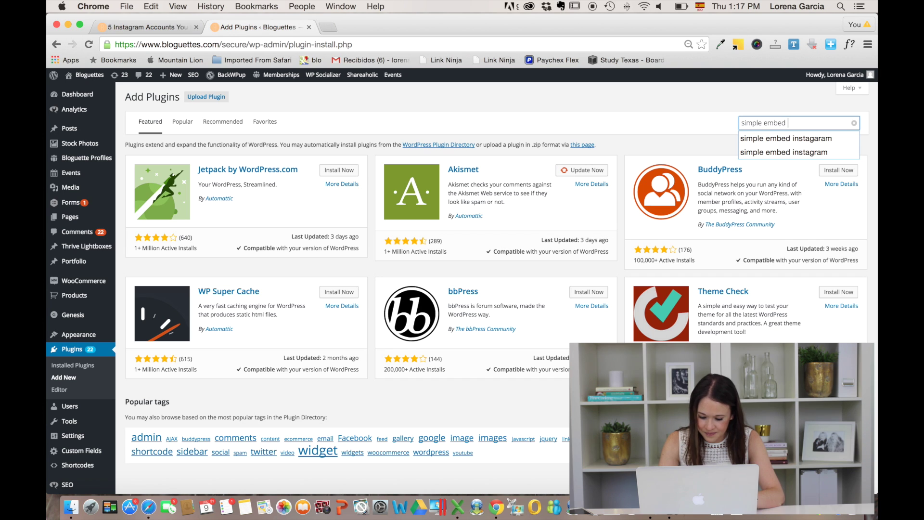
{"action": "type", "text": "intagram"}
{"action": "key", "text": "Return"}
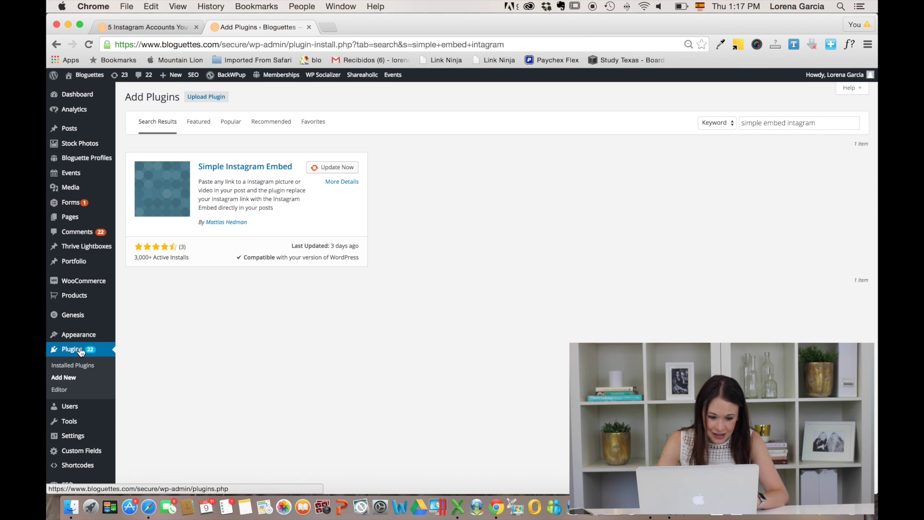
Step: Search the installed plugins for the Instagram plugin, then go back to the blog post and open a new tab
{"action": "left_click", "coordinate": [76, 352]}
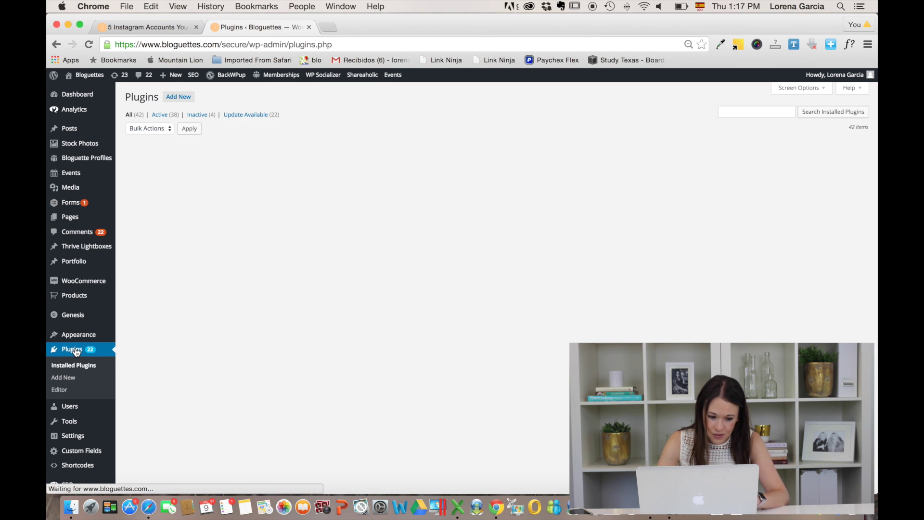
{"action": "scroll", "coordinate": [241, 408], "scroll_direction": "down", "scroll_amount": 2}
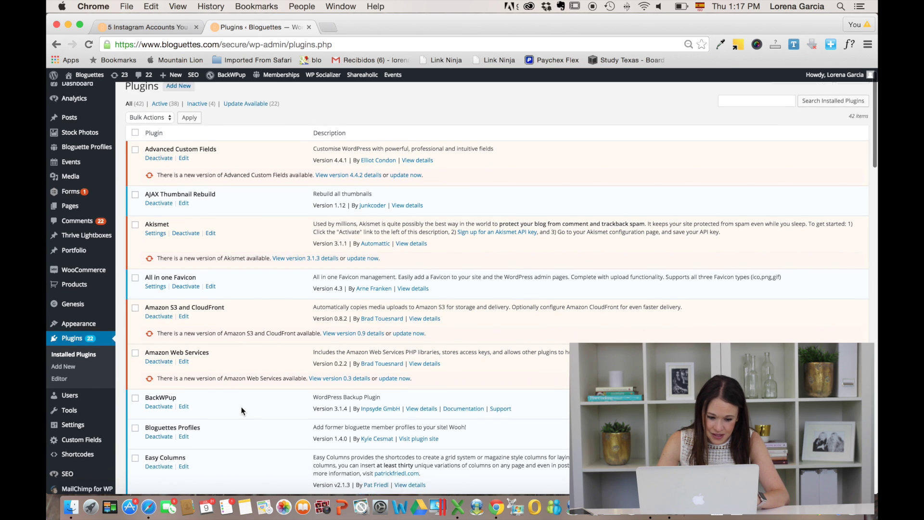
{"action": "scroll", "coordinate": [242, 408], "scroll_direction": "up", "scroll_amount": 2}
{"action": "left_click", "coordinate": [756, 112]}
{"action": "type", "text": "int"}
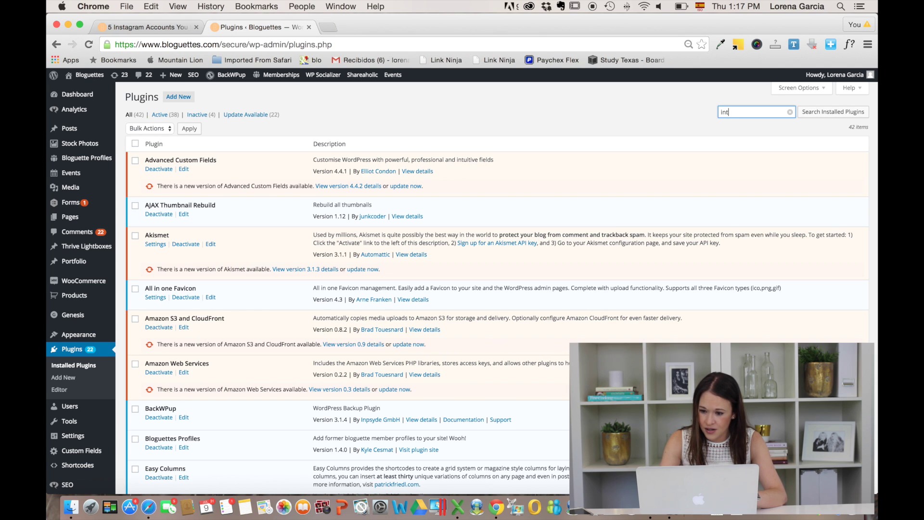
{"action": "key", "text": "BackSpace"}
{"action": "type", "text": "sragram"}
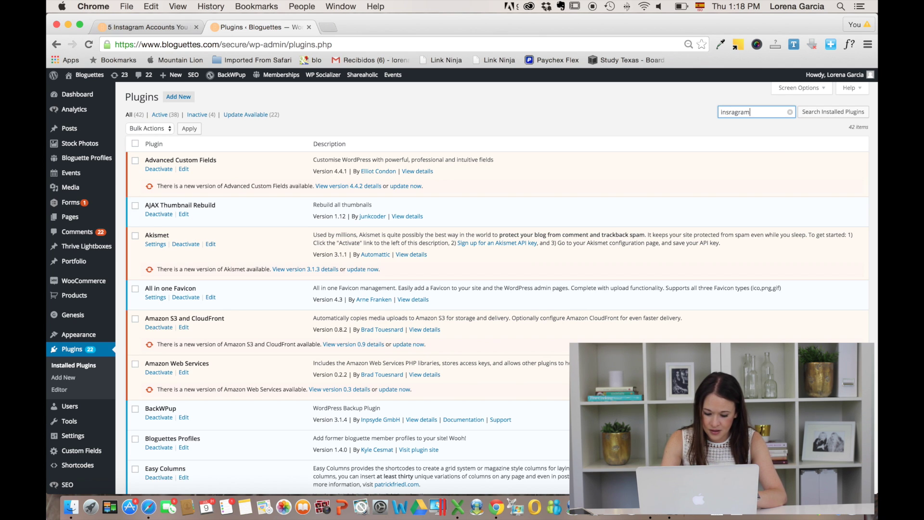
{"action": "key", "text": "Return"}
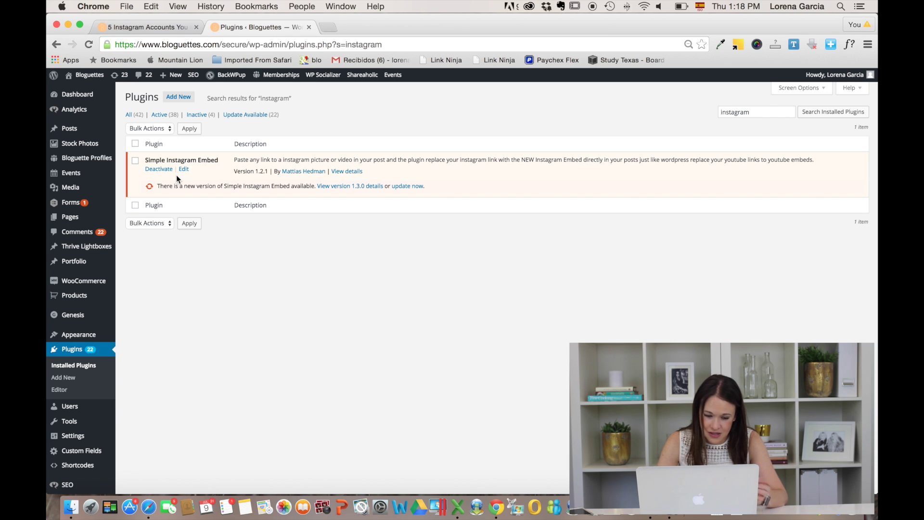
{"action": "key", "text": "ctrl+shift+Tab"}
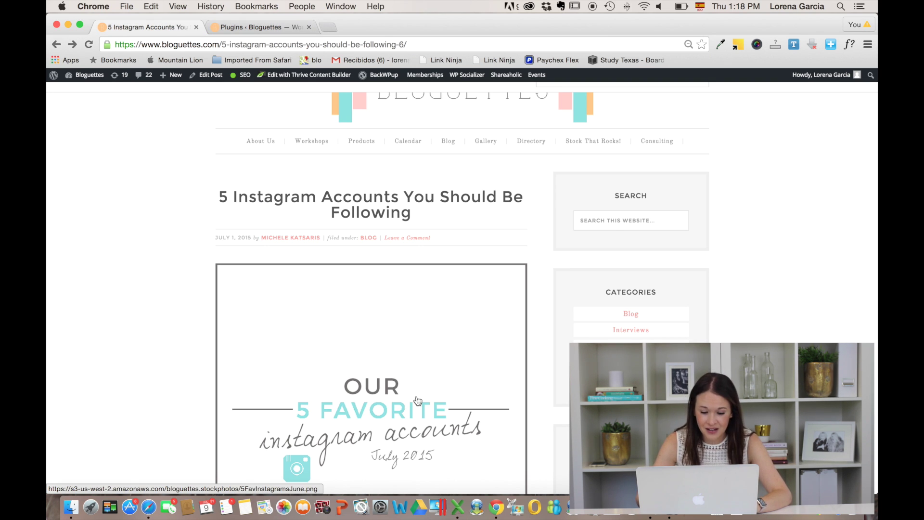
{"action": "left_click", "coordinate": [335, 31]}
Step: Open the Instagram profile's red handbag photo post and select its full web address
{"action": "type", "text": "instagram.com/loregarciaro/"}
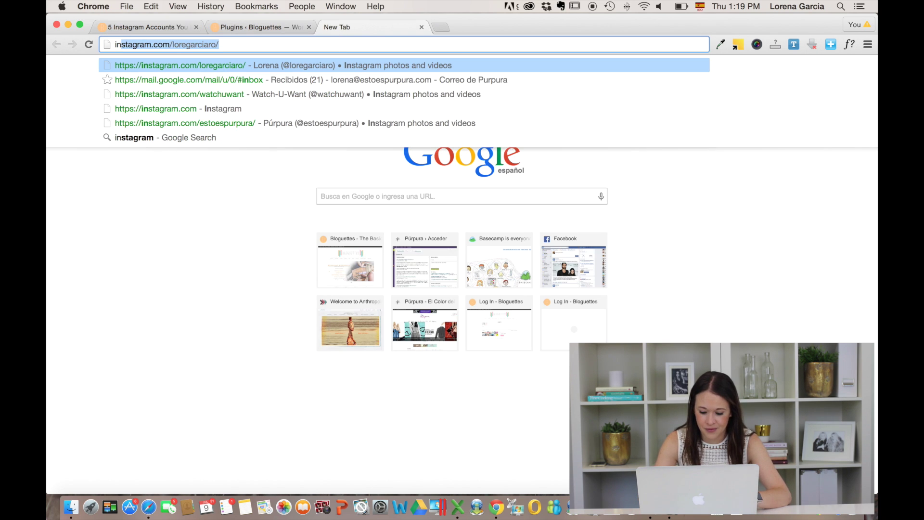
{"action": "key", "text": "Return"}
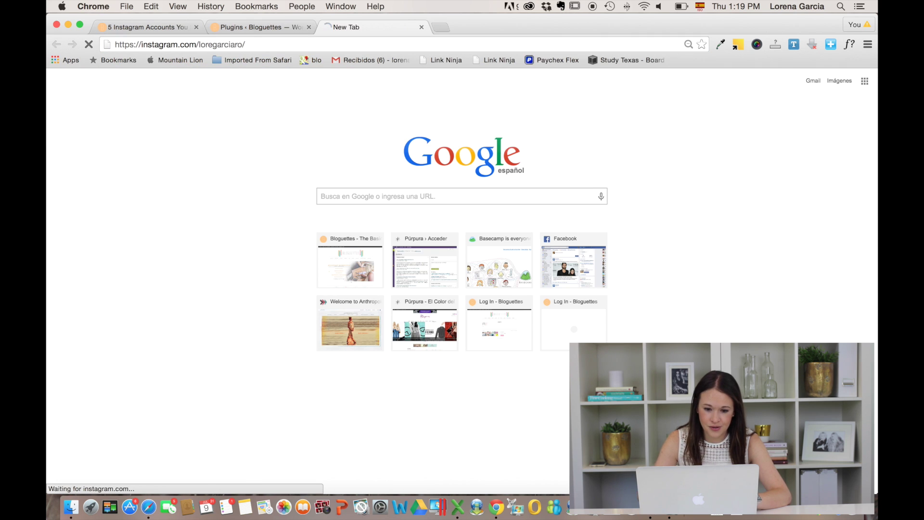
{"action": "scroll", "coordinate": [473, 343], "scroll_direction": "down", "scroll_amount": 5}
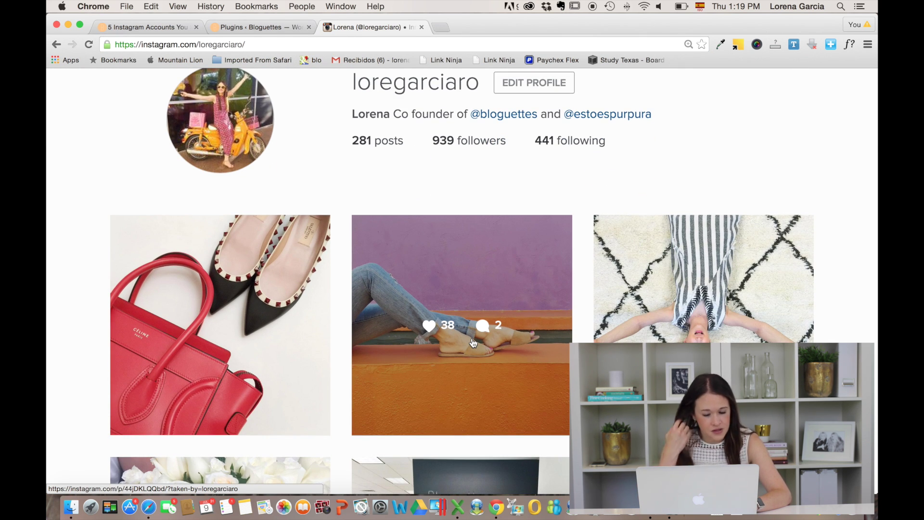
{"action": "left_click", "coordinate": [293, 326]}
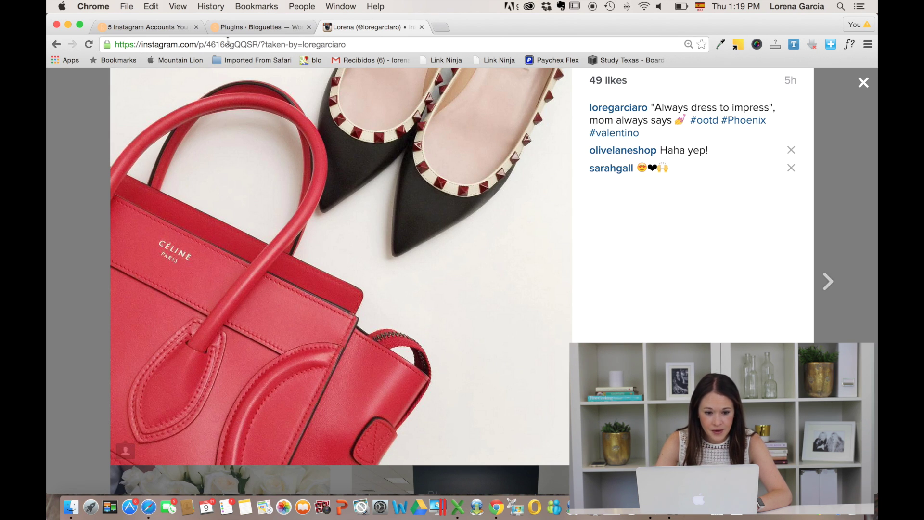
{"action": "left_click", "coordinate": [260, 44]}
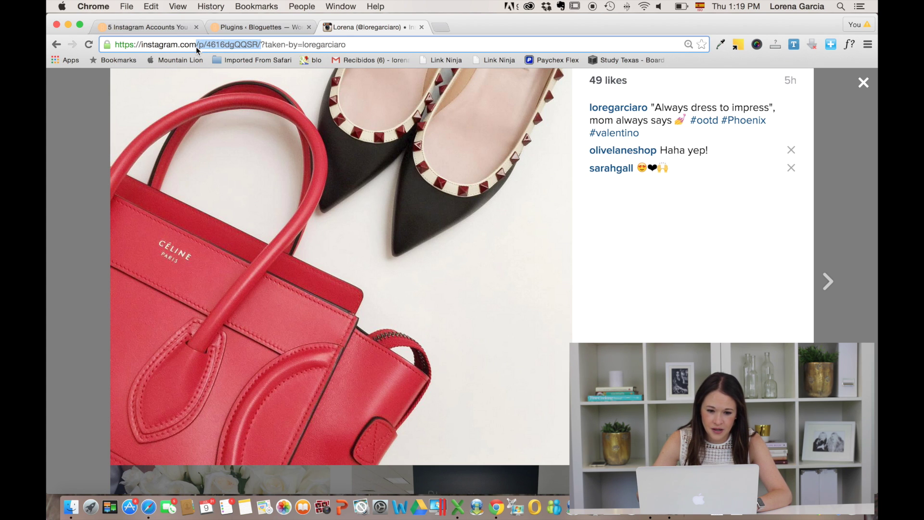
{"action": "left_click_drag", "start_coordinate": [195, 47], "coordinate": [129, 44]}
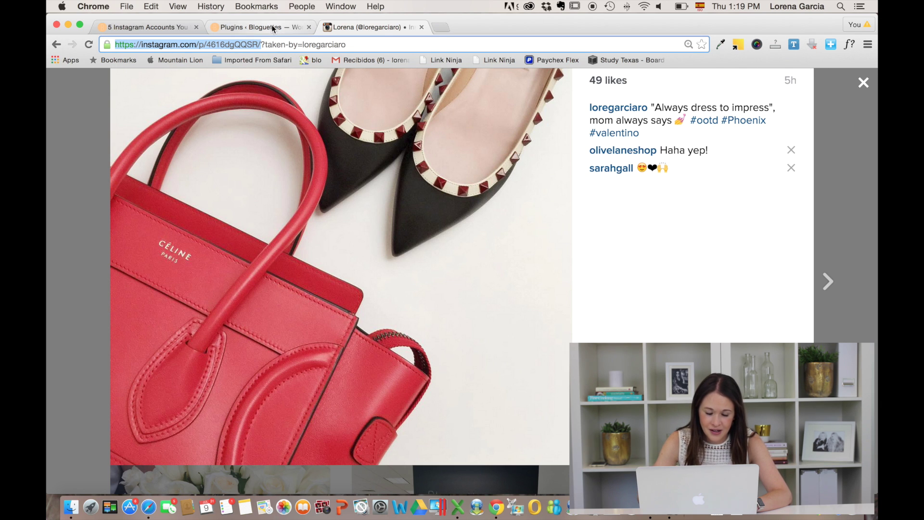
{"action": "left_click", "coordinate": [169, 28]}
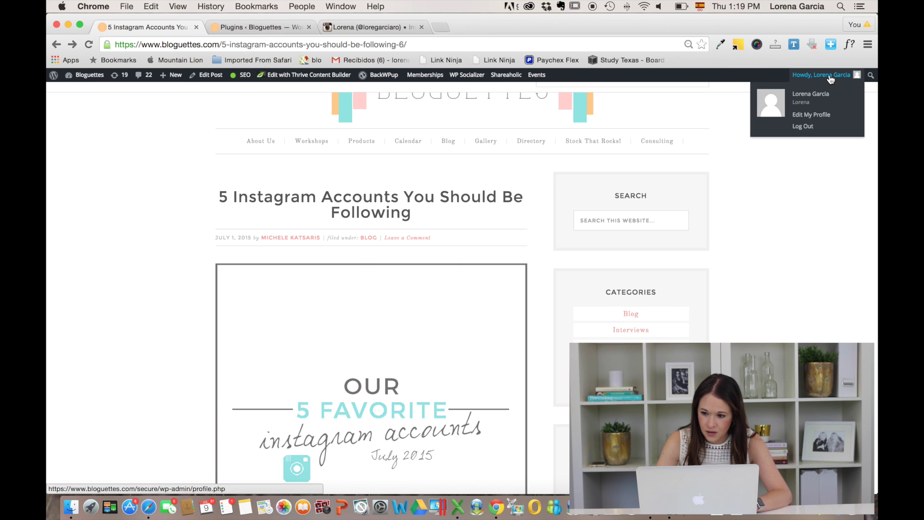
Step: Start a new blog post from the dashboard's Posts list
{"action": "left_click", "coordinate": [831, 77]}
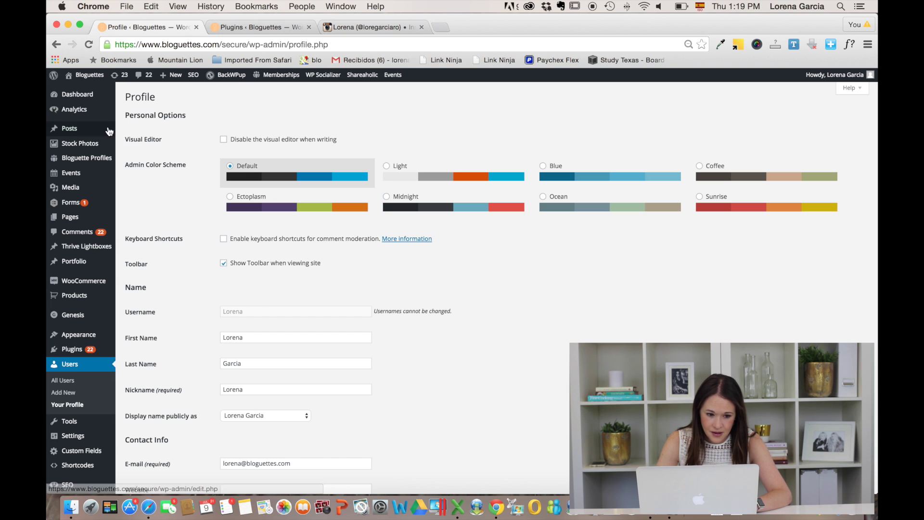
{"action": "mouse_move", "coordinate": [95, 175]}
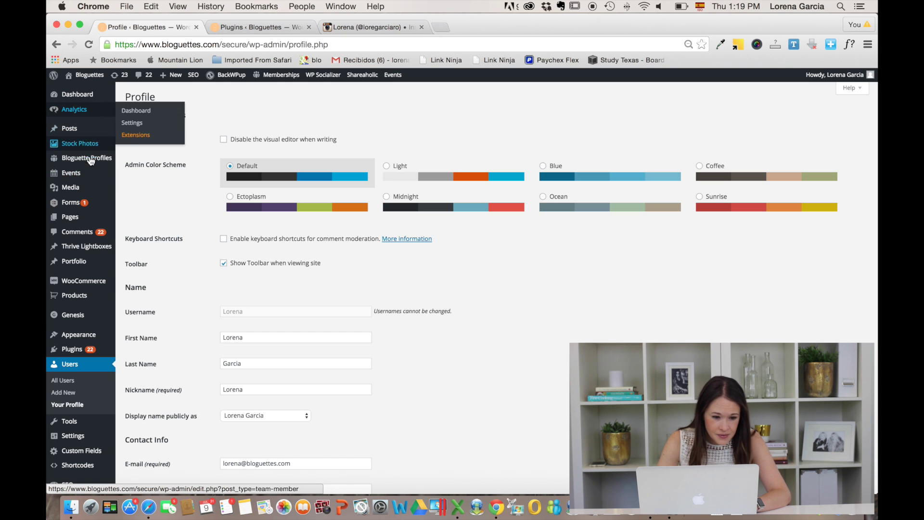
{"action": "left_click", "coordinate": [90, 130]}
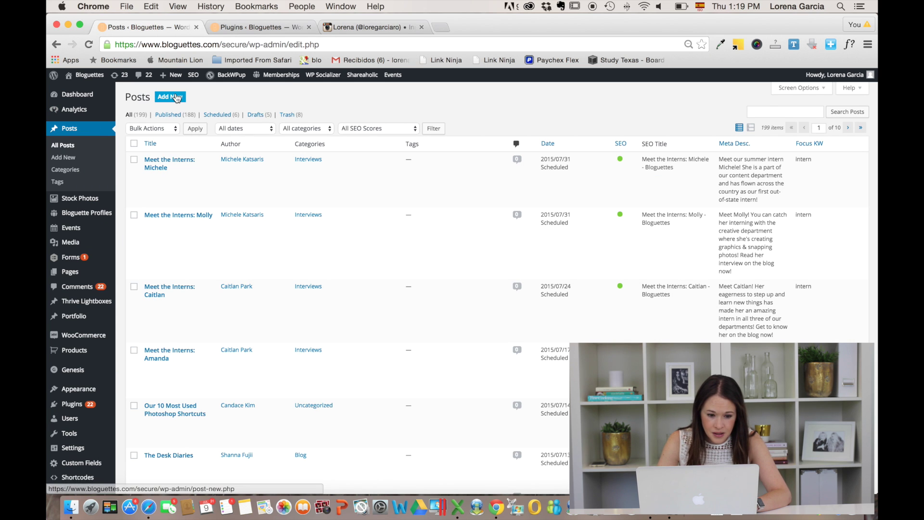
{"action": "left_click", "coordinate": [176, 98]}
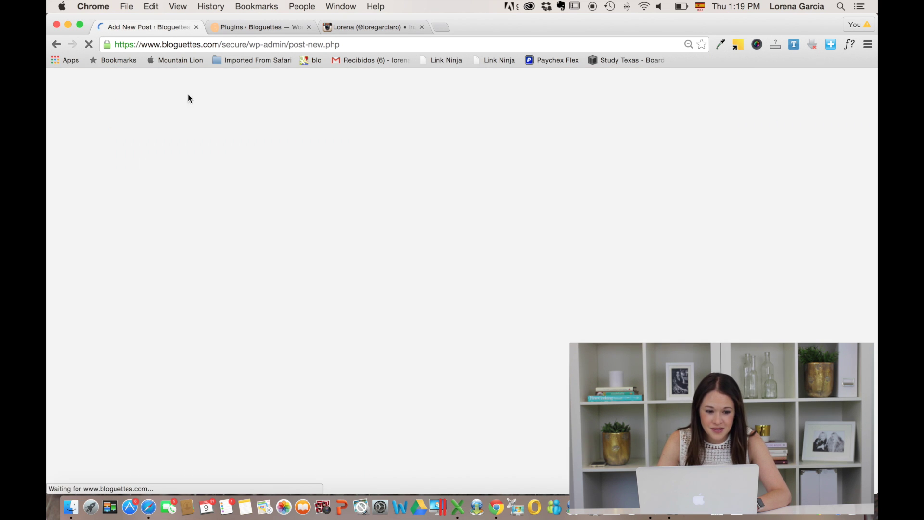
Step: Title the post 'Insta example' and paste the red handbag Instagram URL into its body
{"action": "type", "text": "Ins"}
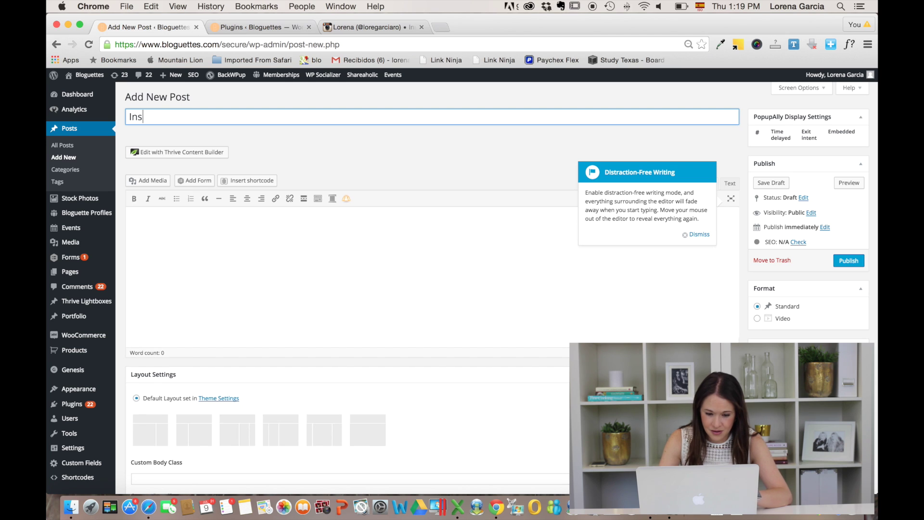
{"action": "type", "text": "ta example"}
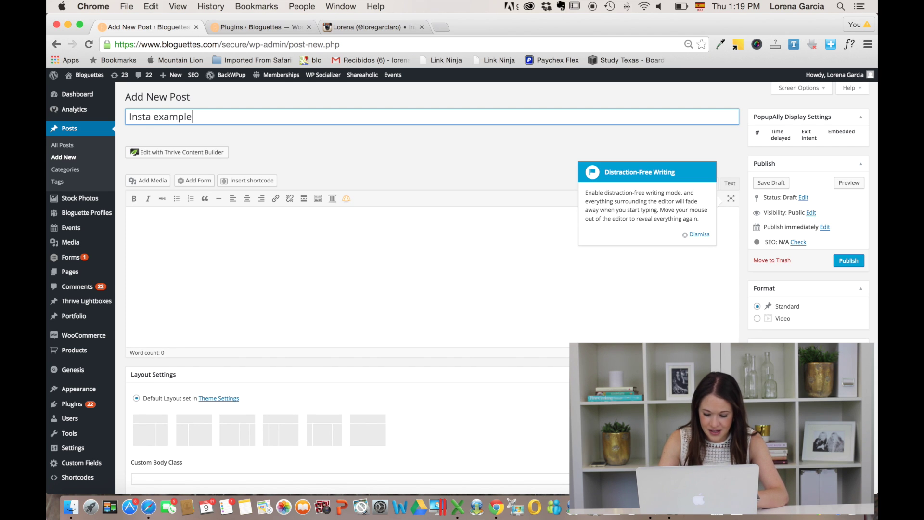
{"action": "left_click", "coordinate": [179, 248]}
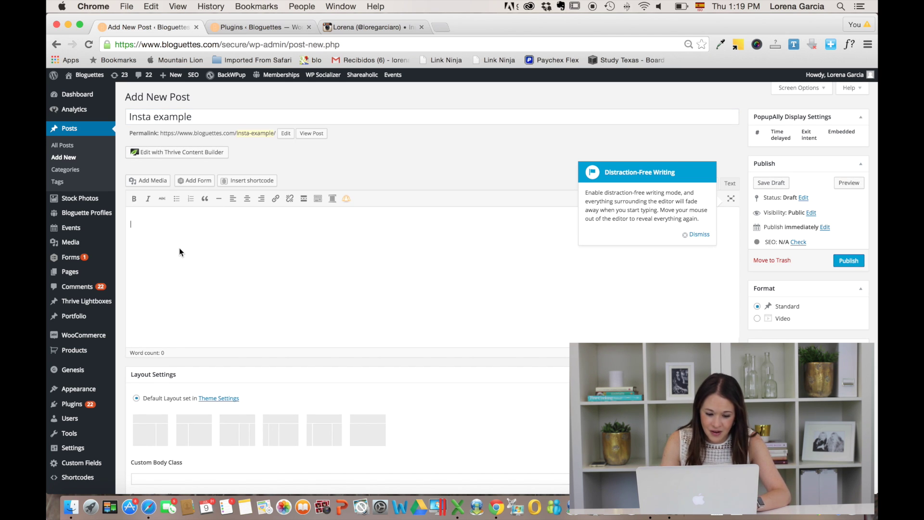
{"action": "key", "text": "cmd+v"}
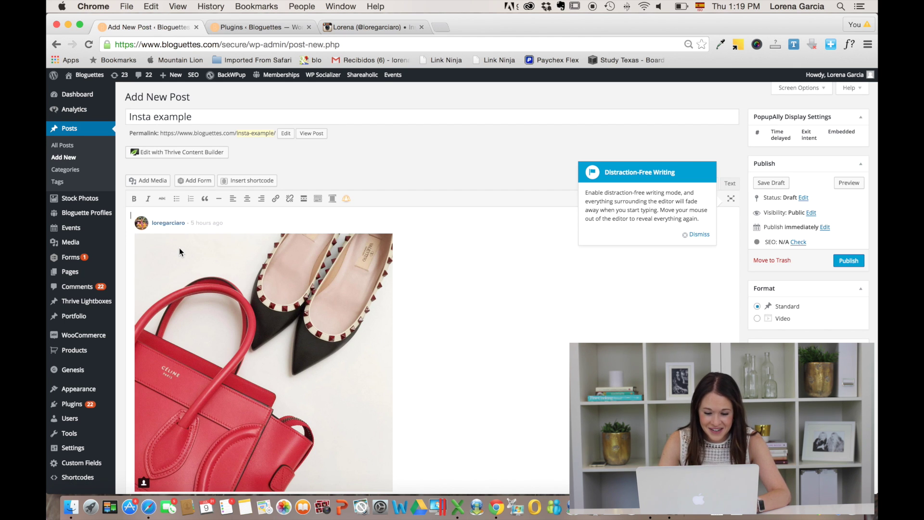
{"action": "scroll", "coordinate": [416, 330], "scroll_direction": "down", "scroll_amount": 2}
{"action": "scroll", "coordinate": [417, 332], "scroll_direction": "down", "scroll_amount": 1}
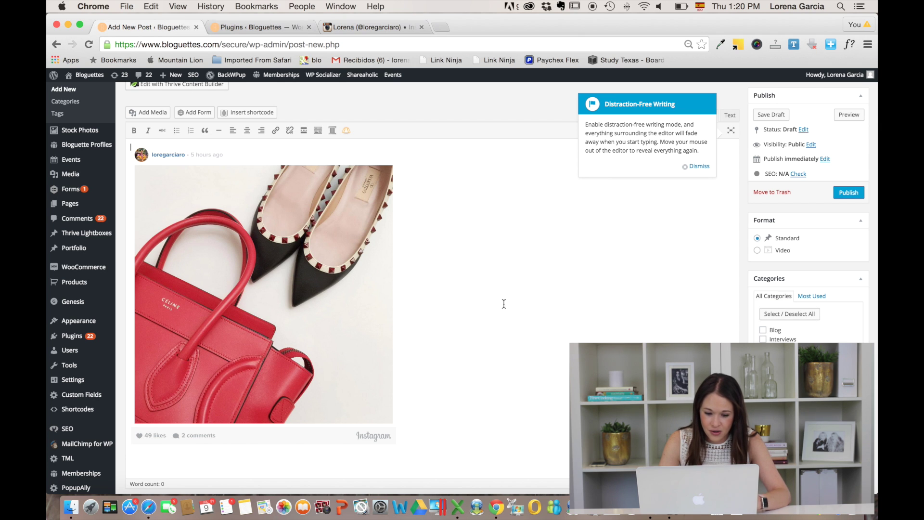
{"action": "scroll", "coordinate": [531, 273], "scroll_direction": "up", "scroll_amount": 2}
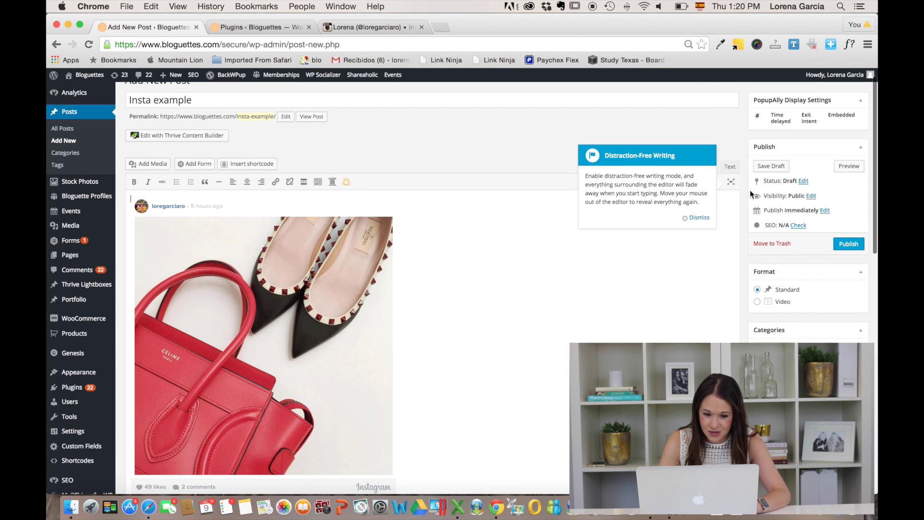
Step: Save 'Insta example' as a draft and scroll its live preview showing the red bag photo
{"action": "left_click", "coordinate": [770, 166]}
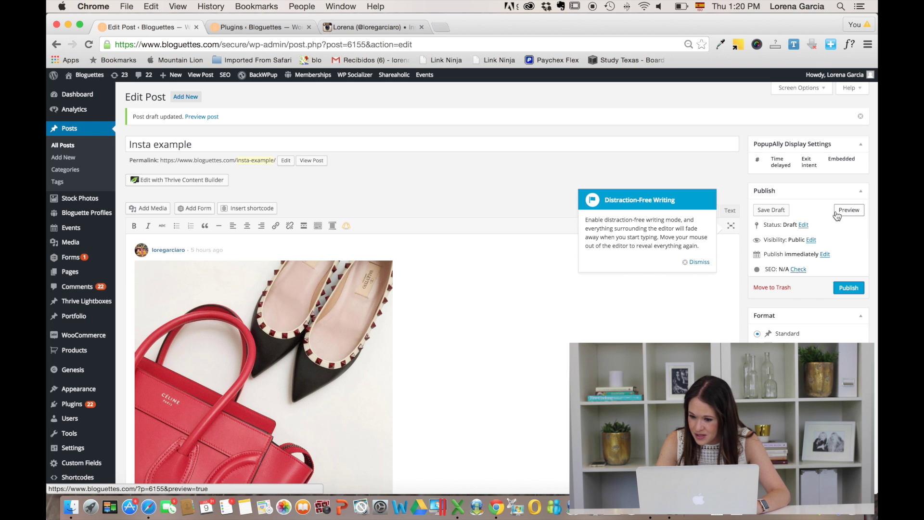
{"action": "left_click", "coordinate": [839, 213]}
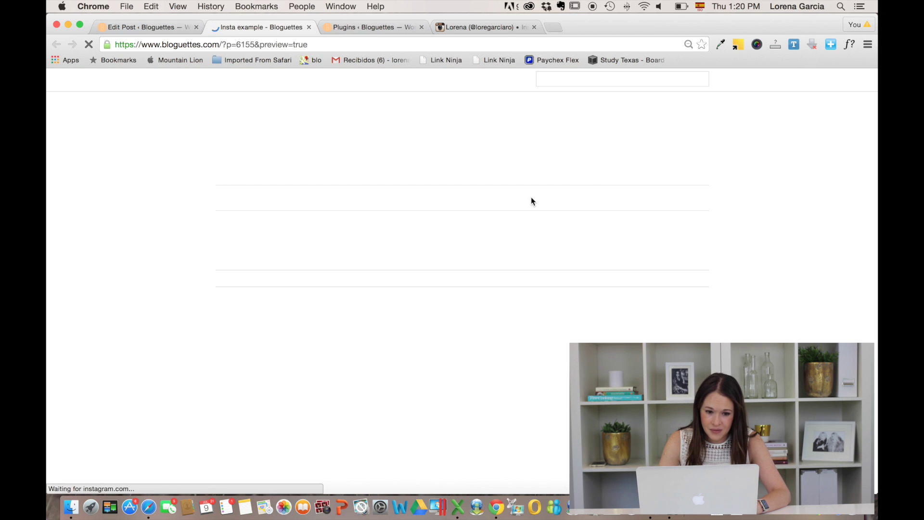
{"action": "scroll", "coordinate": [471, 343], "scroll_direction": "down", "scroll_amount": 2}
{"action": "scroll", "coordinate": [471, 343], "scroll_direction": "down", "scroll_amount": 3}
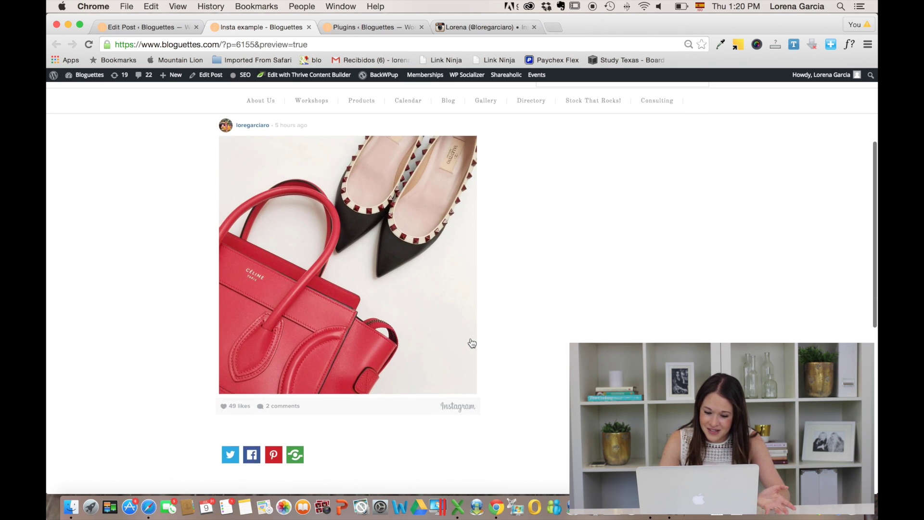
{"action": "scroll", "coordinate": [363, 297], "scroll_direction": "up", "scroll_amount": 1}
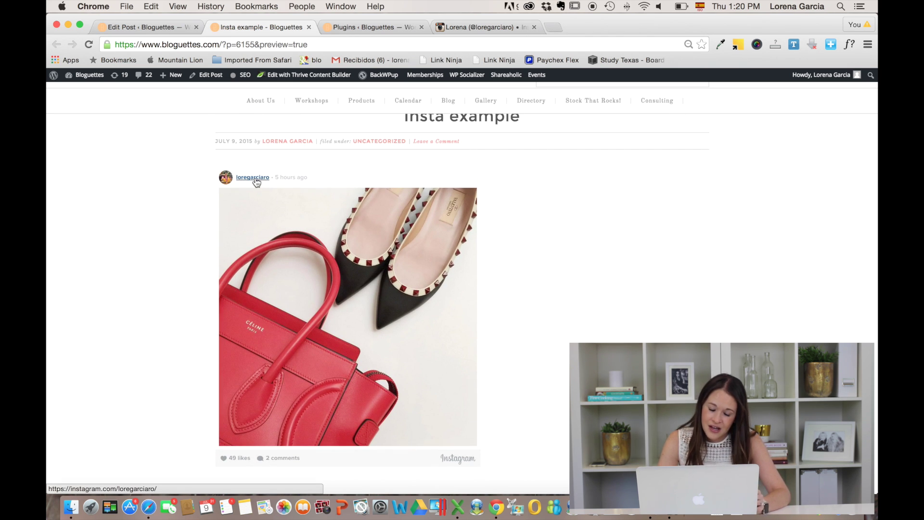